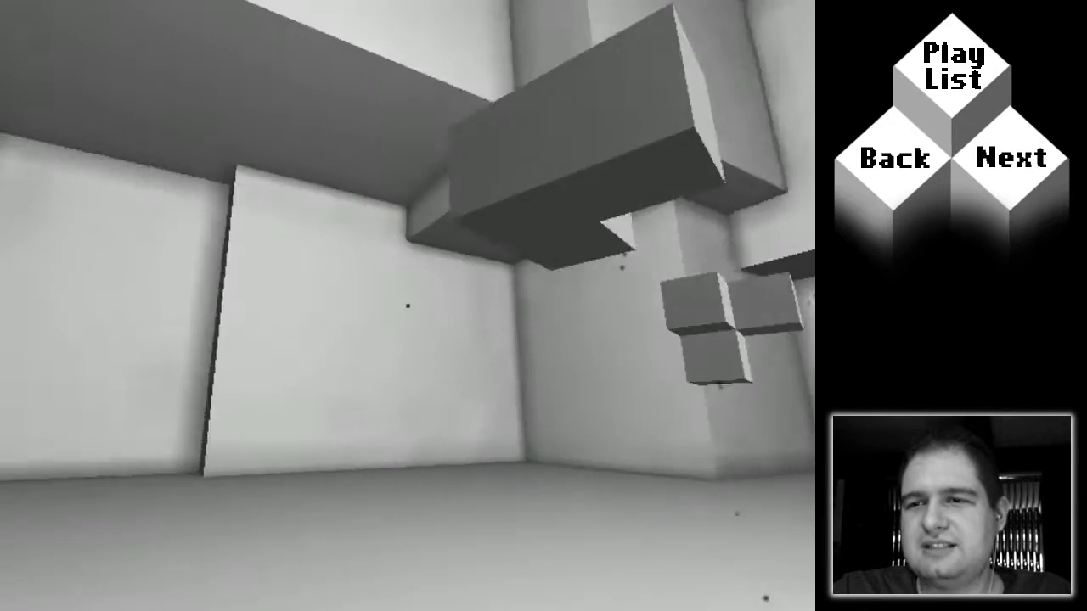
key("Escape")
key("Escape")
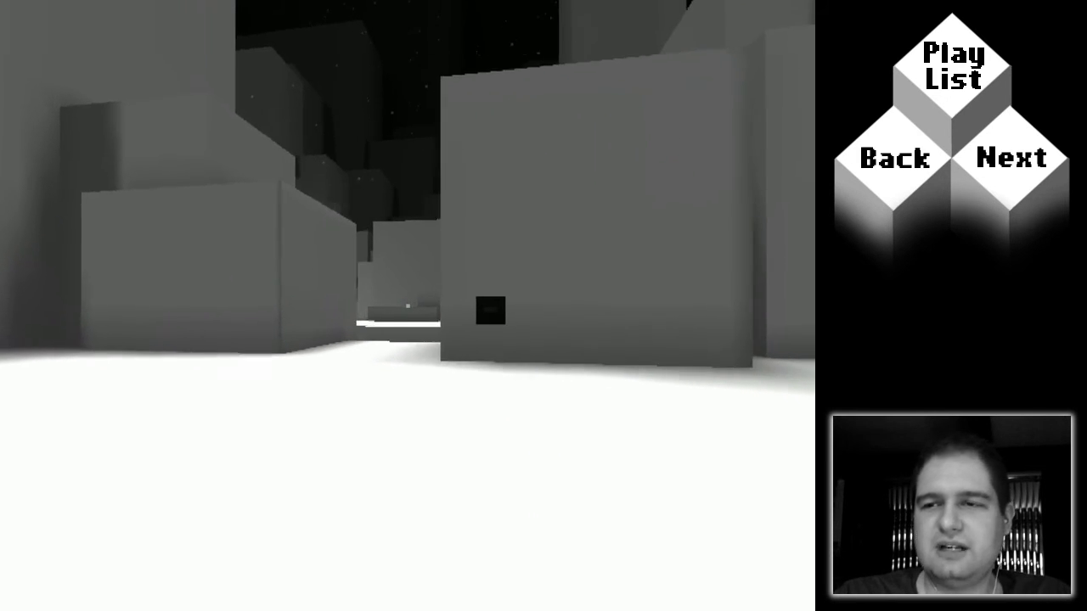
key("w")
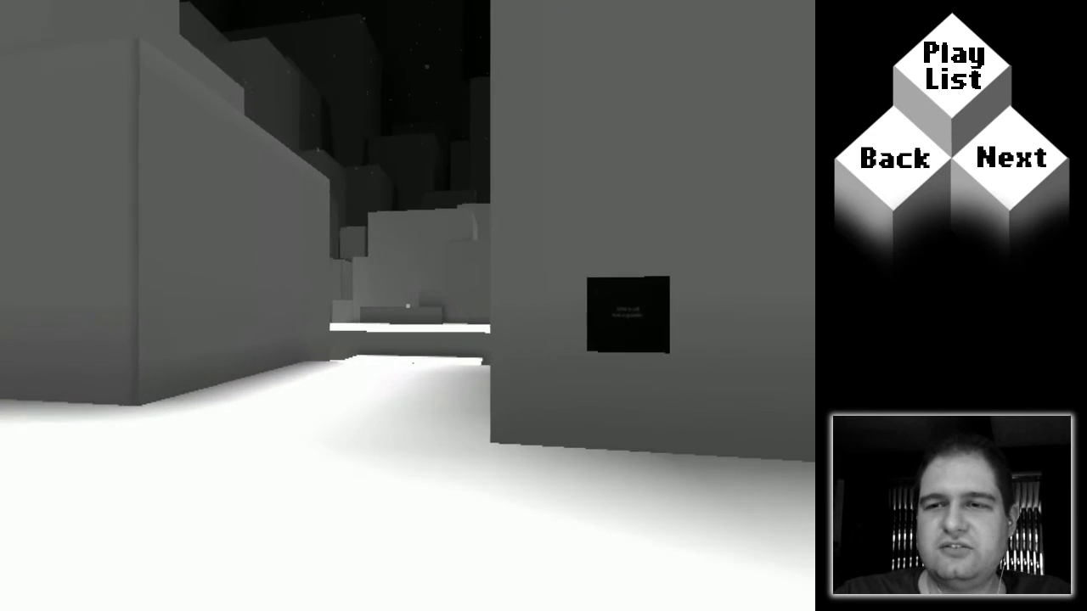
key("w")
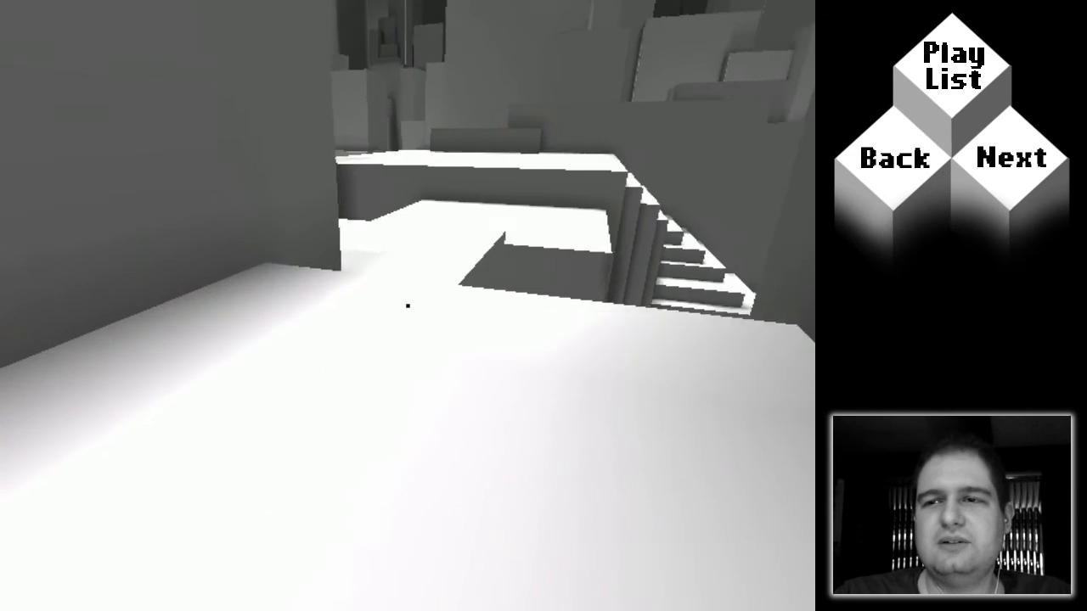
key("w")
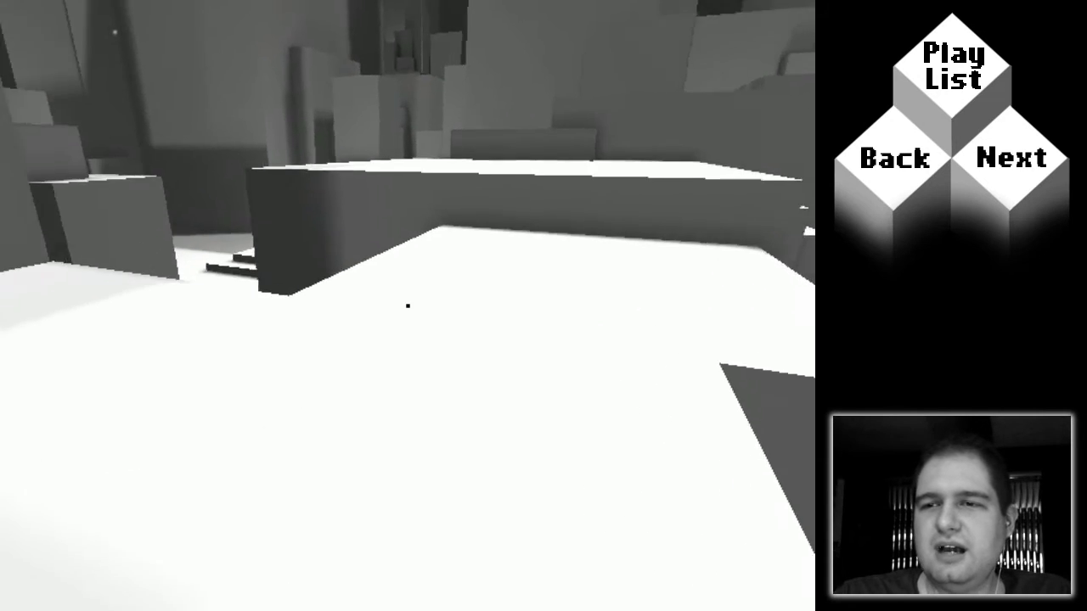
key("w")
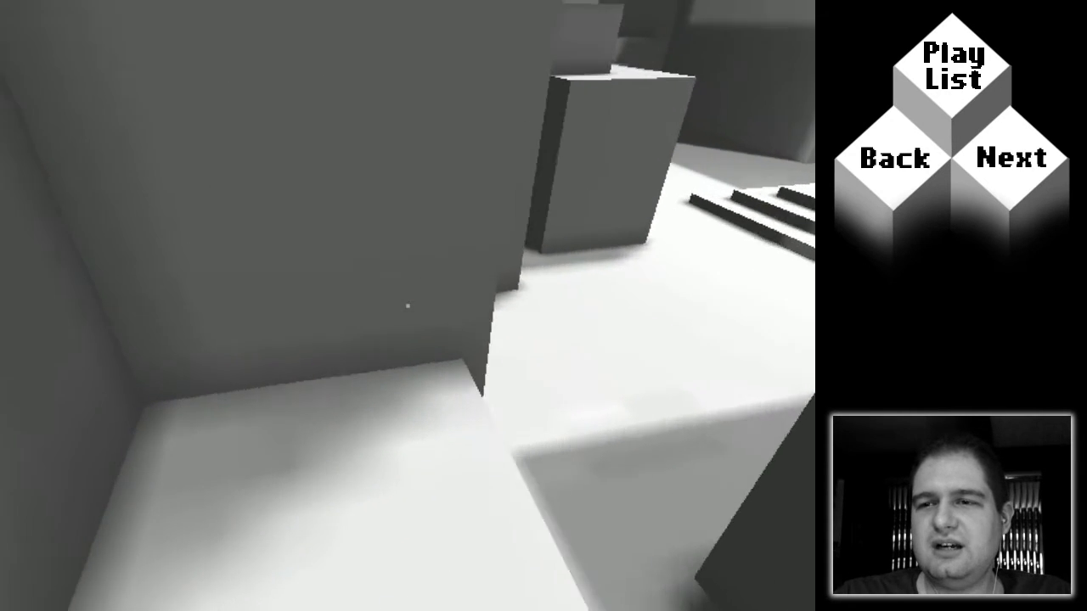
key("w")
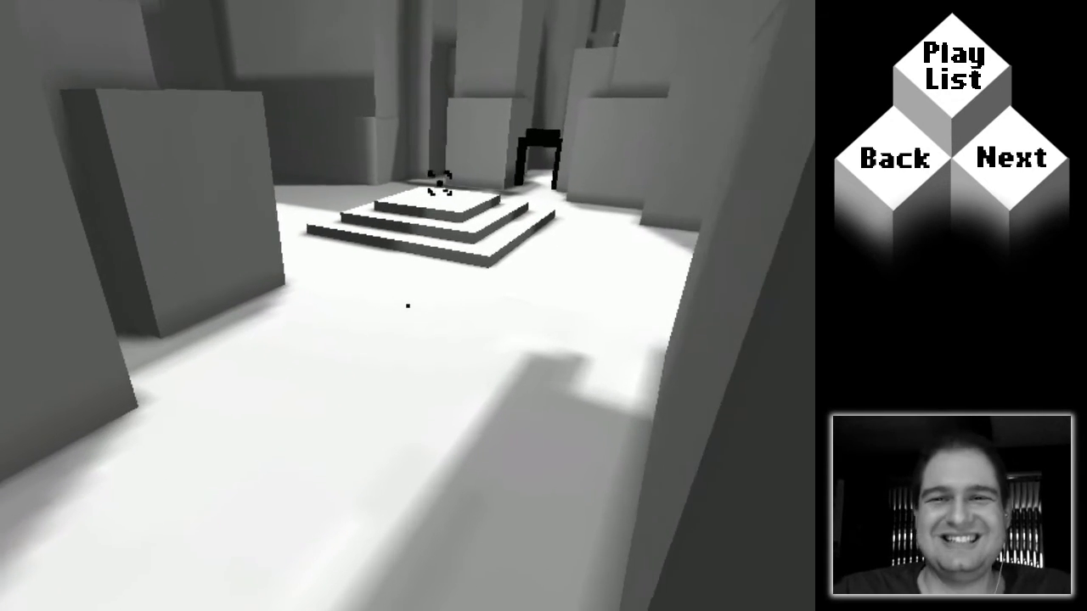
key("w")
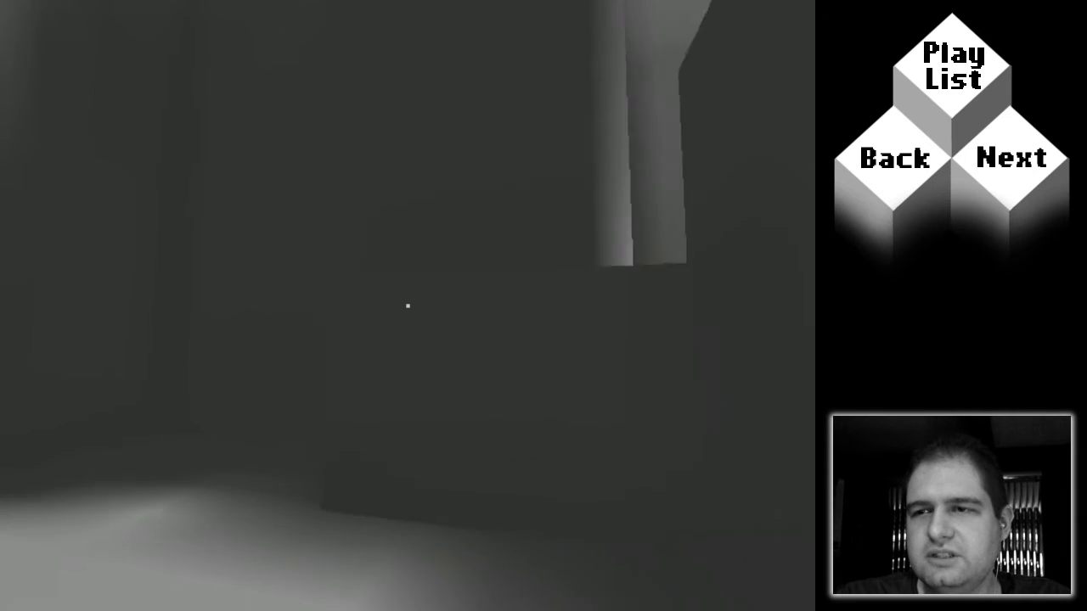
key("w")
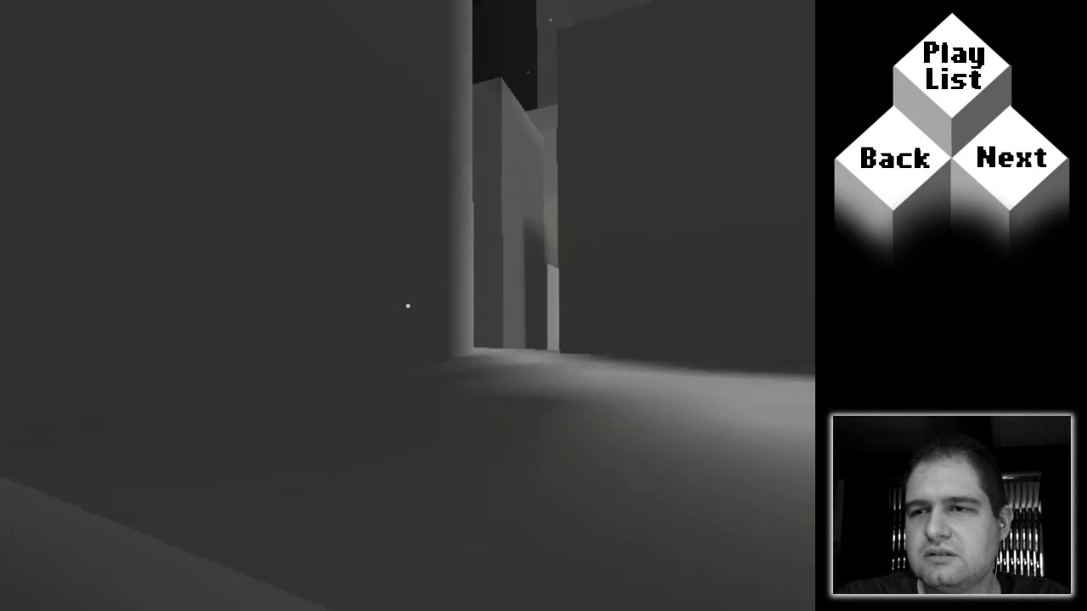
key("w")
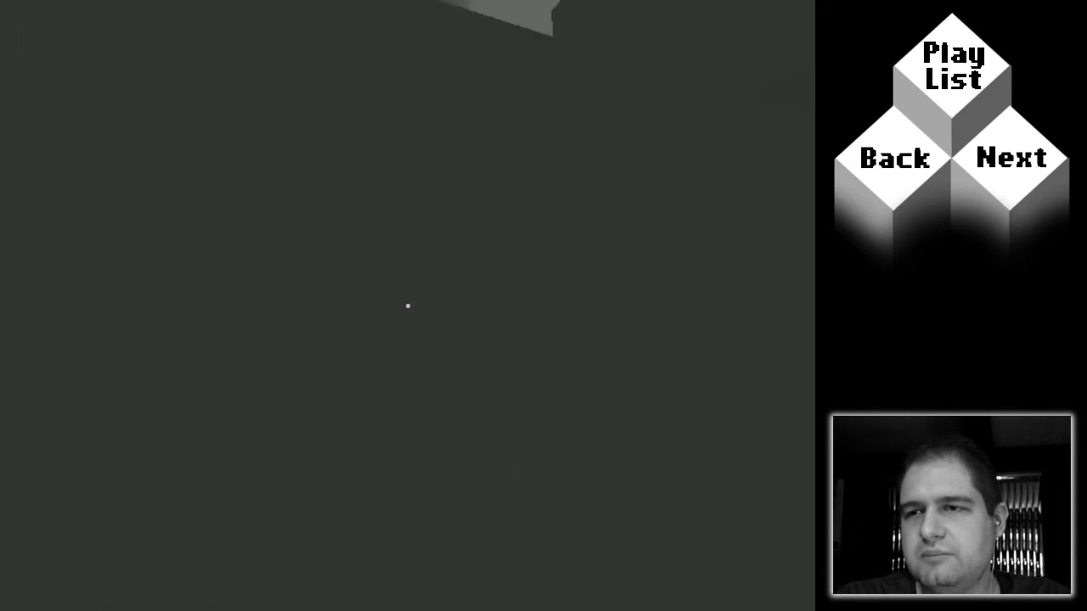
key("w")
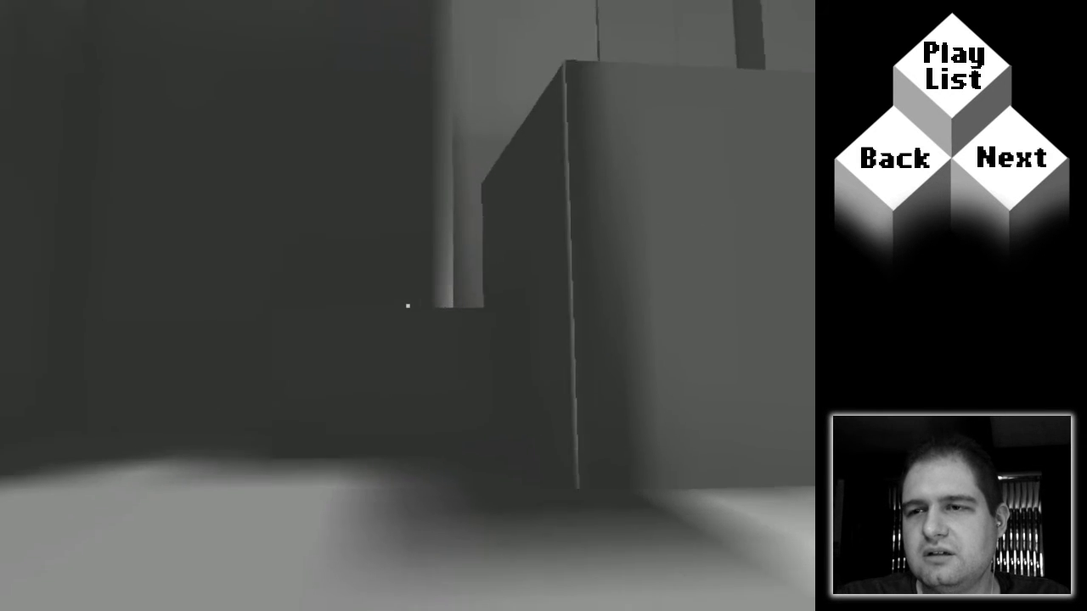
key("w")
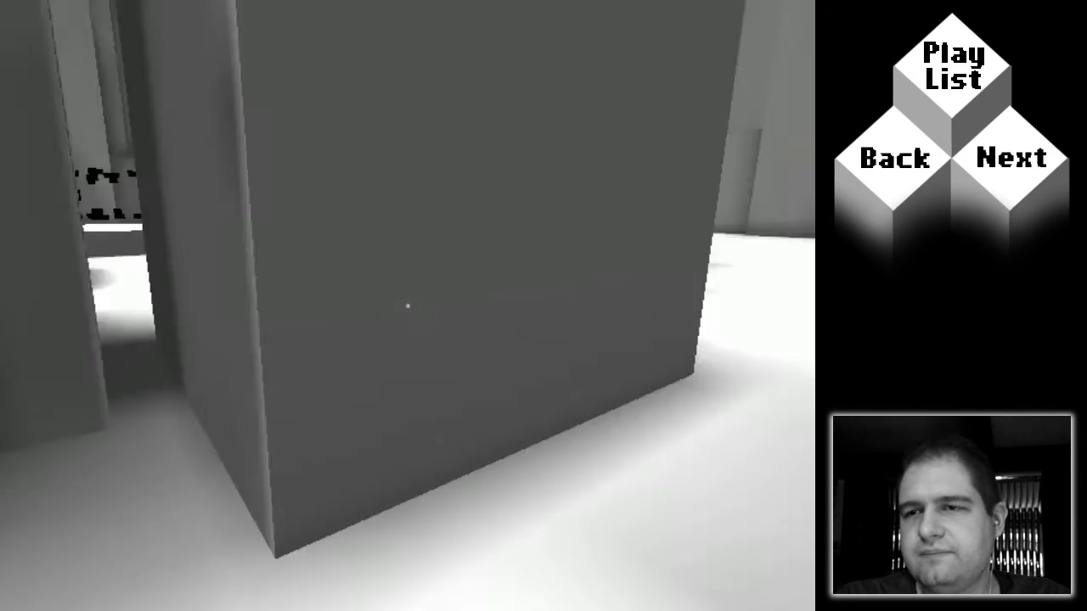
key("w")
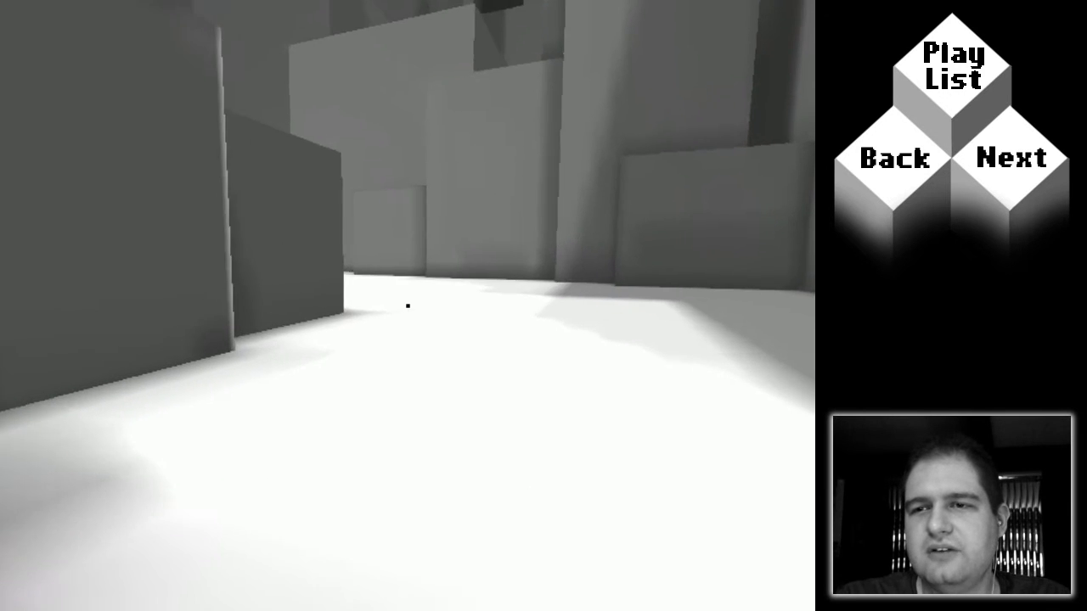
key("w")
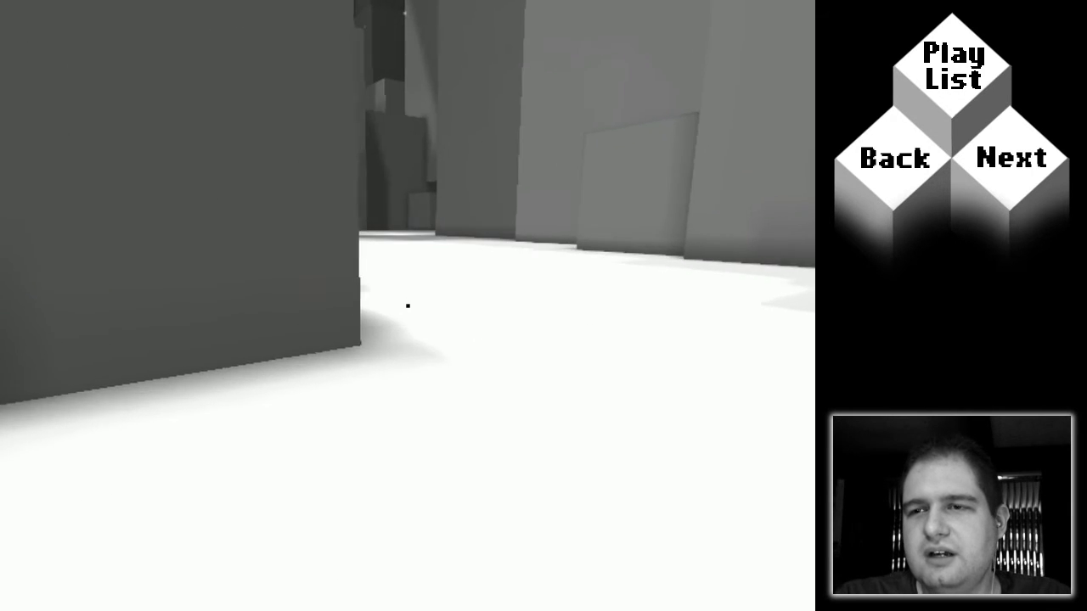
key("w")
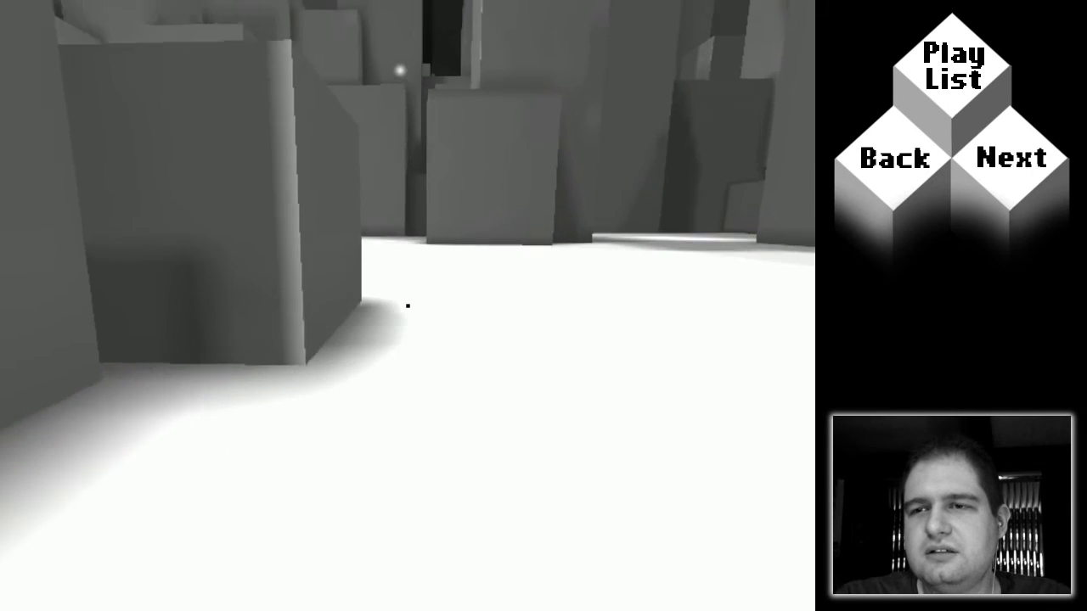
key("w")
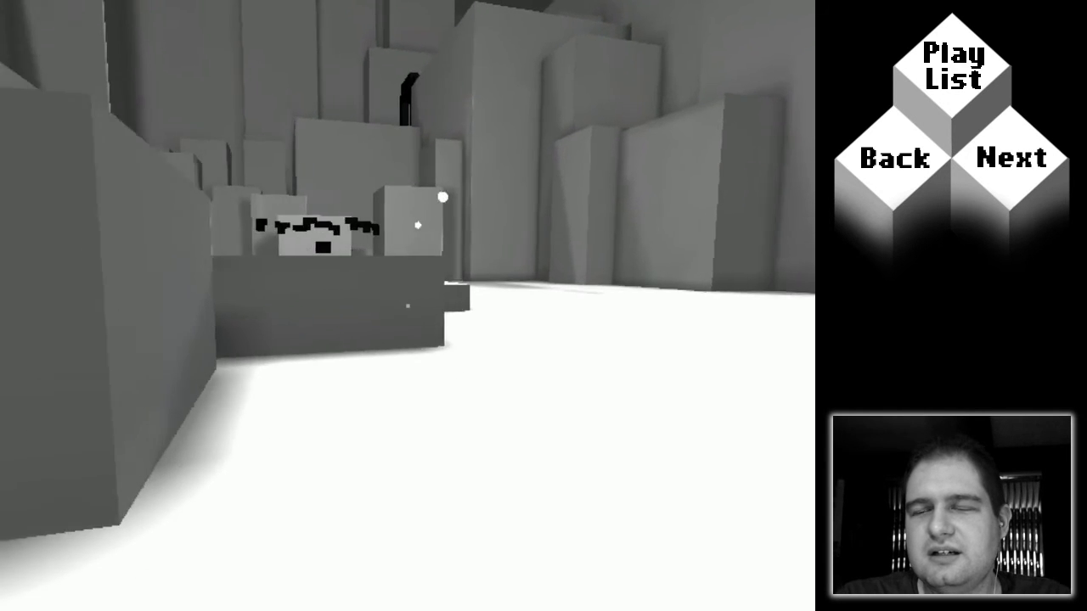
key("w")
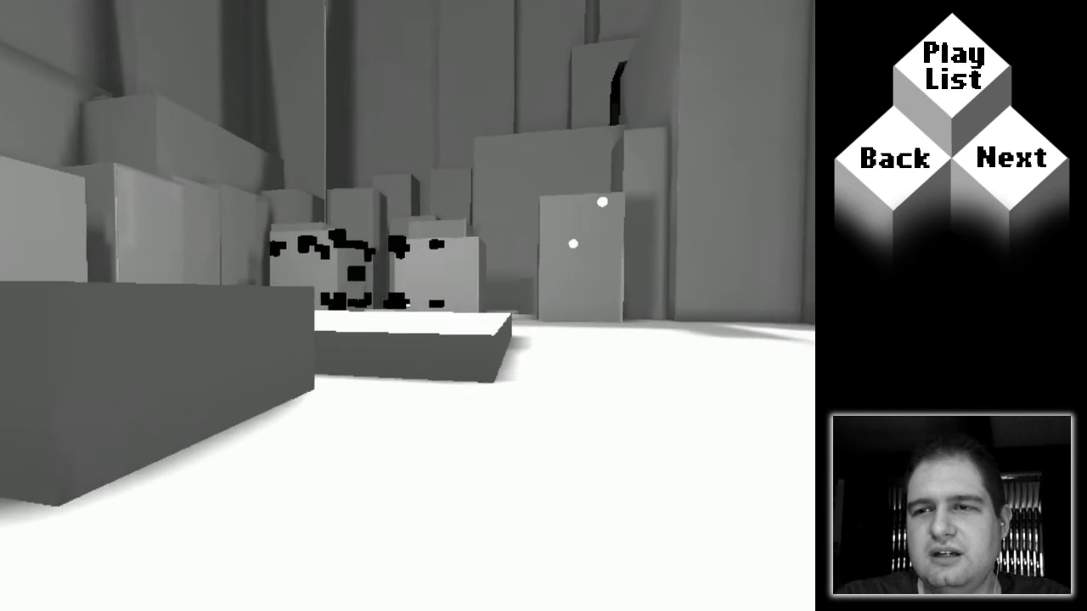
key("w")
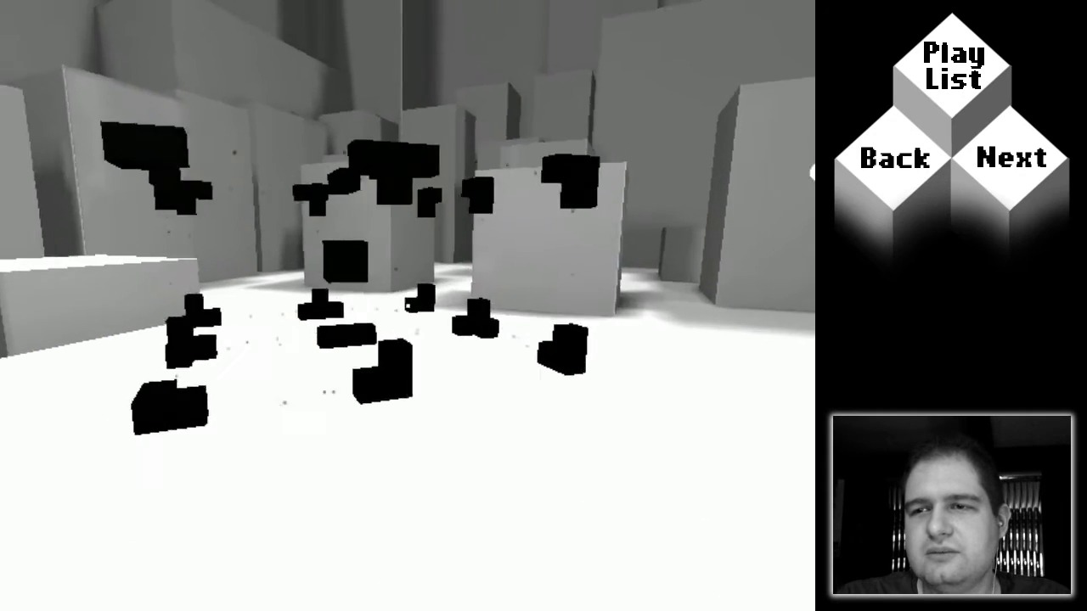
key("w")
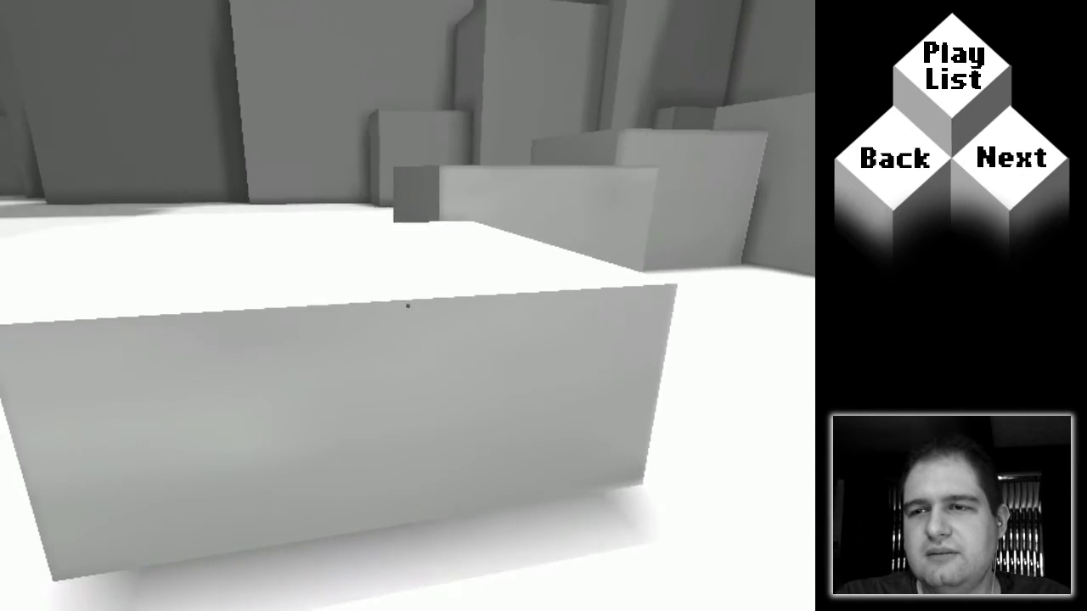
key("space")
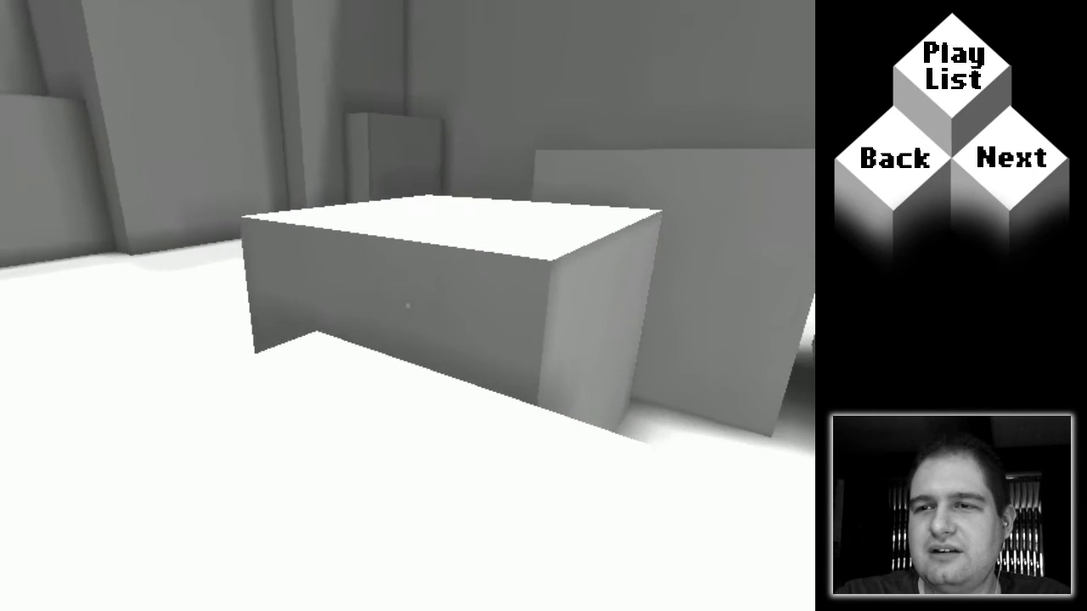
key("space")
key("space")
key("w")
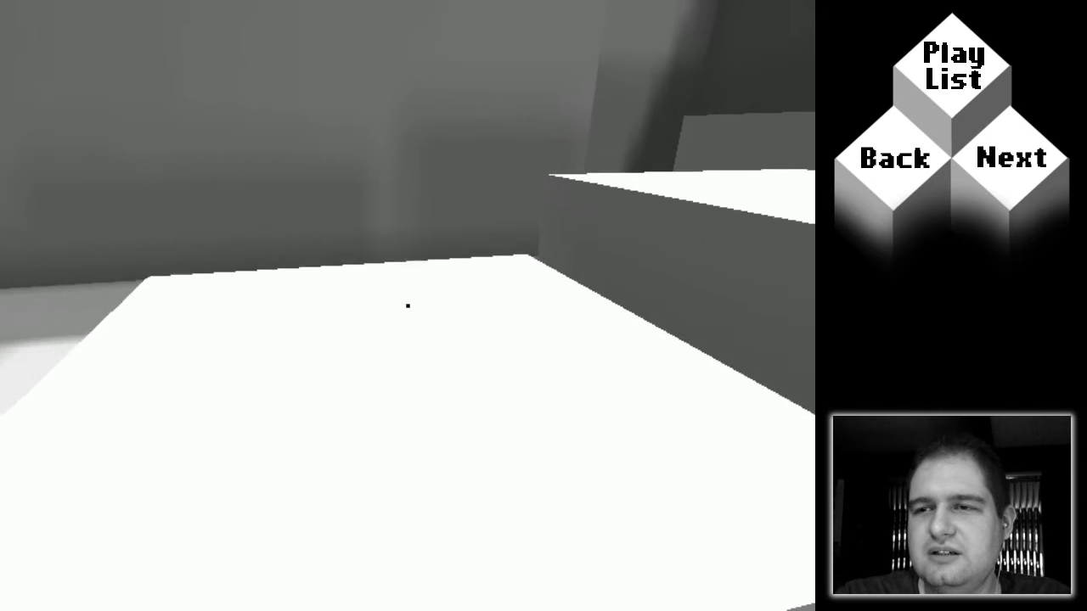
key("space")
key("space")
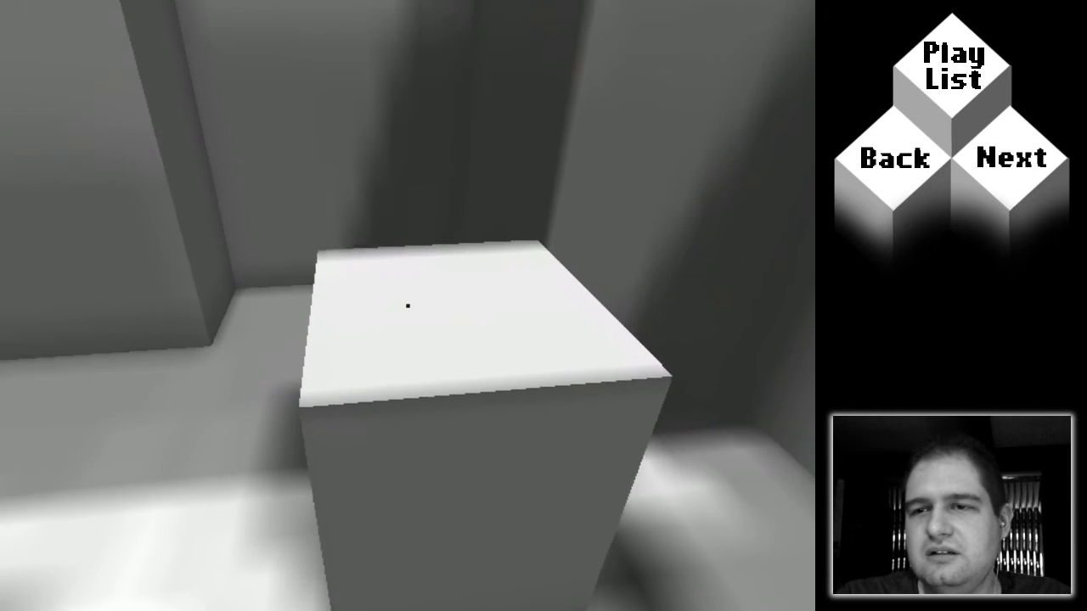
key("space")
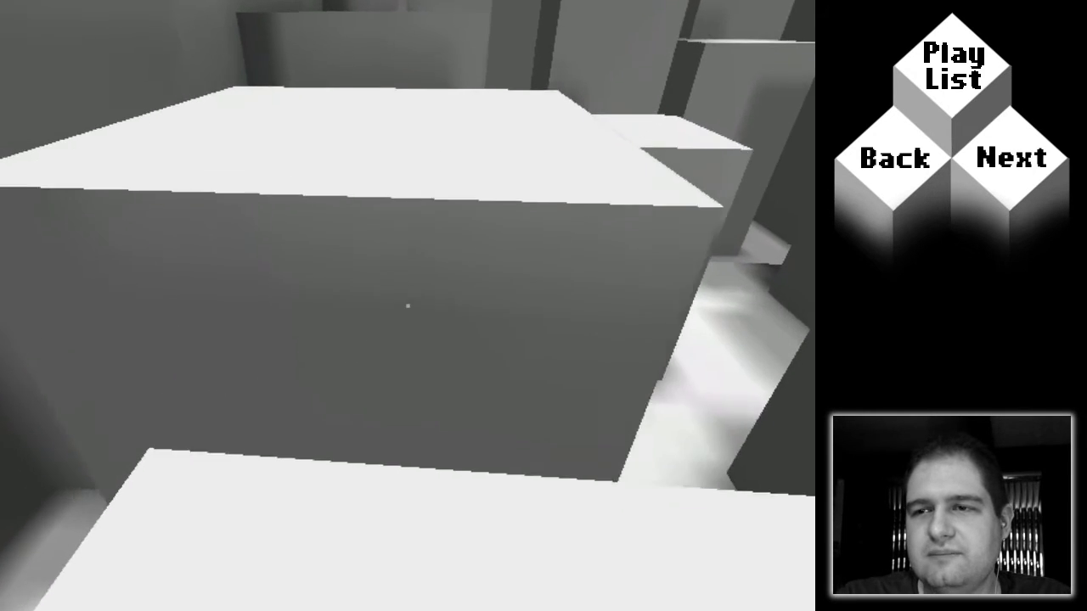
key("space")
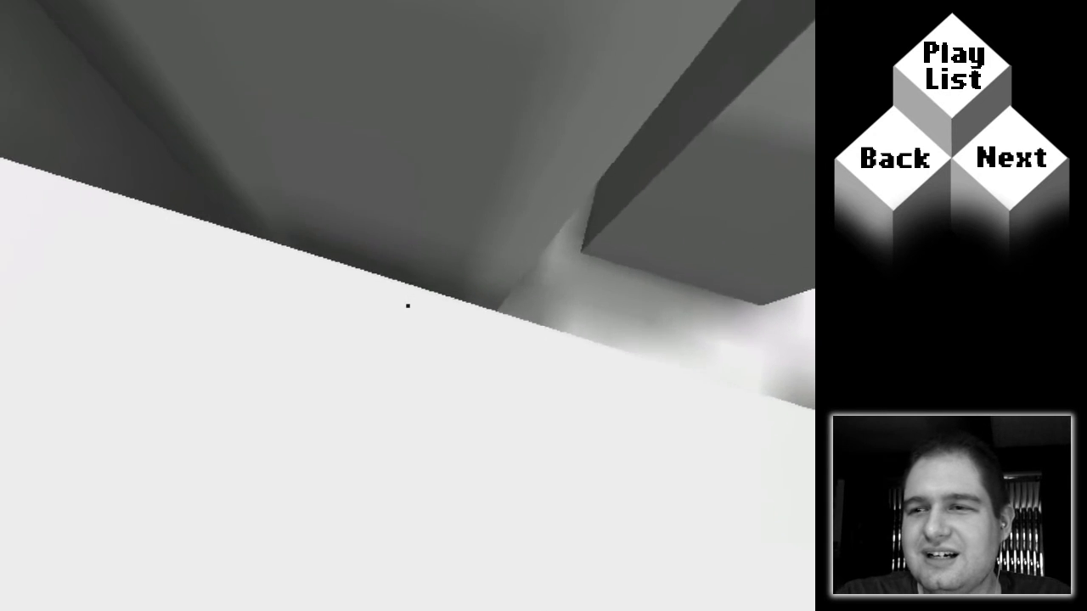
key("space")
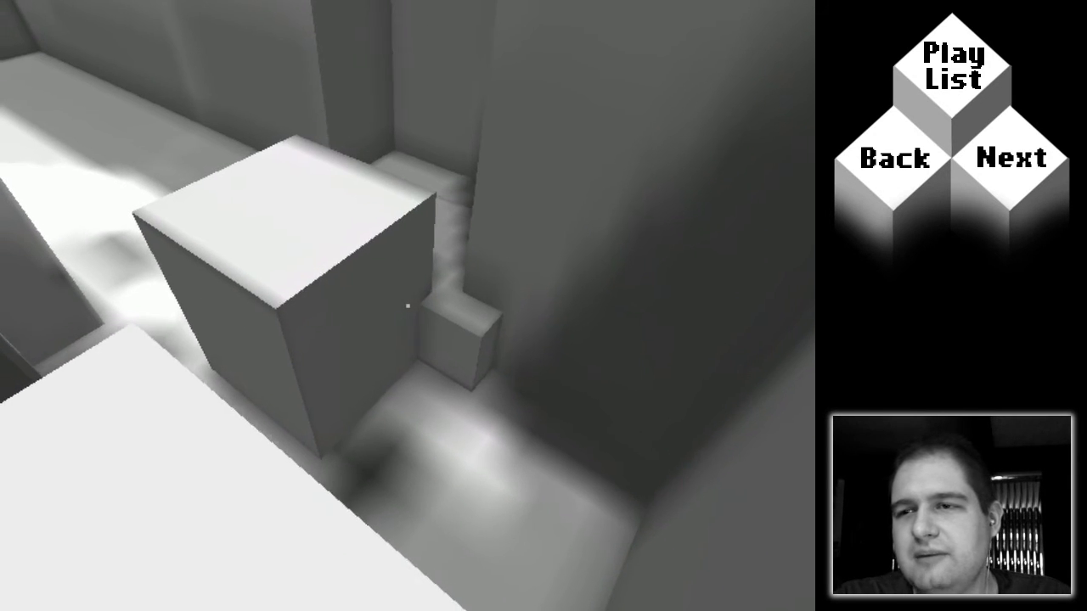
key("space")
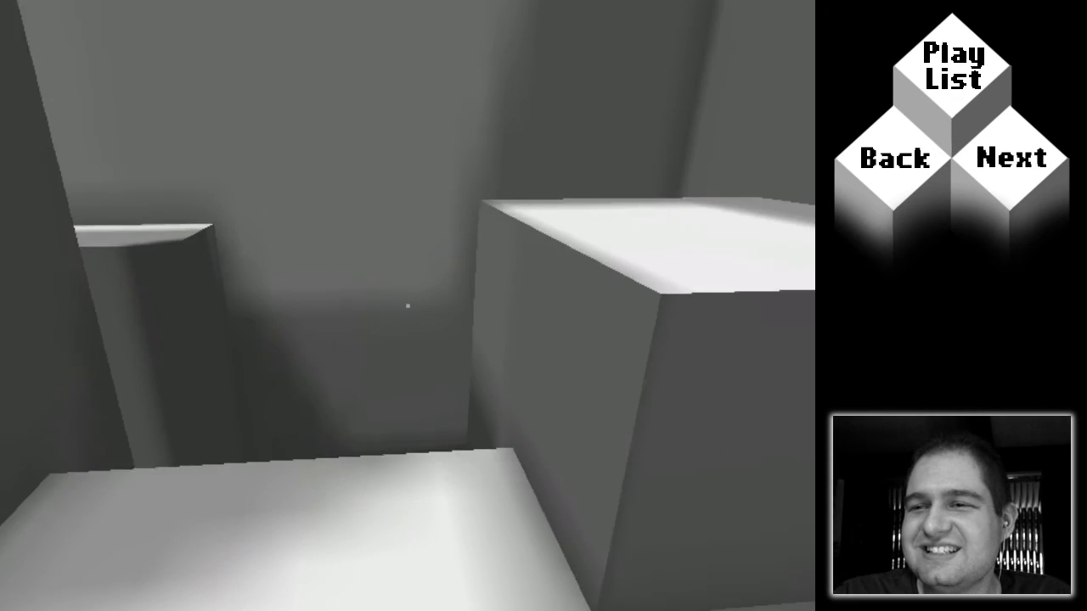
key("space")
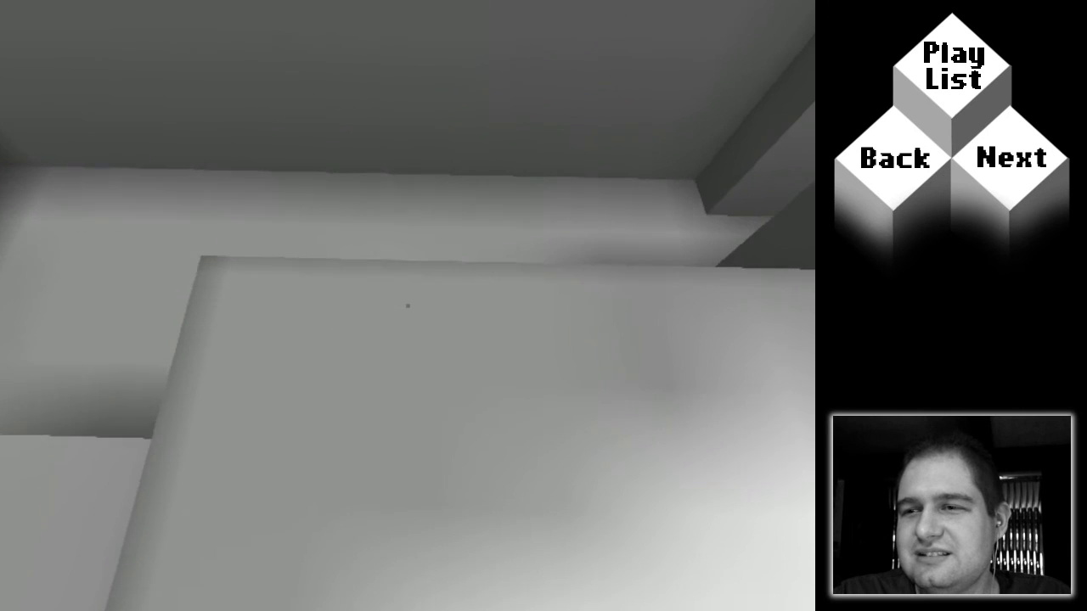
key("w")
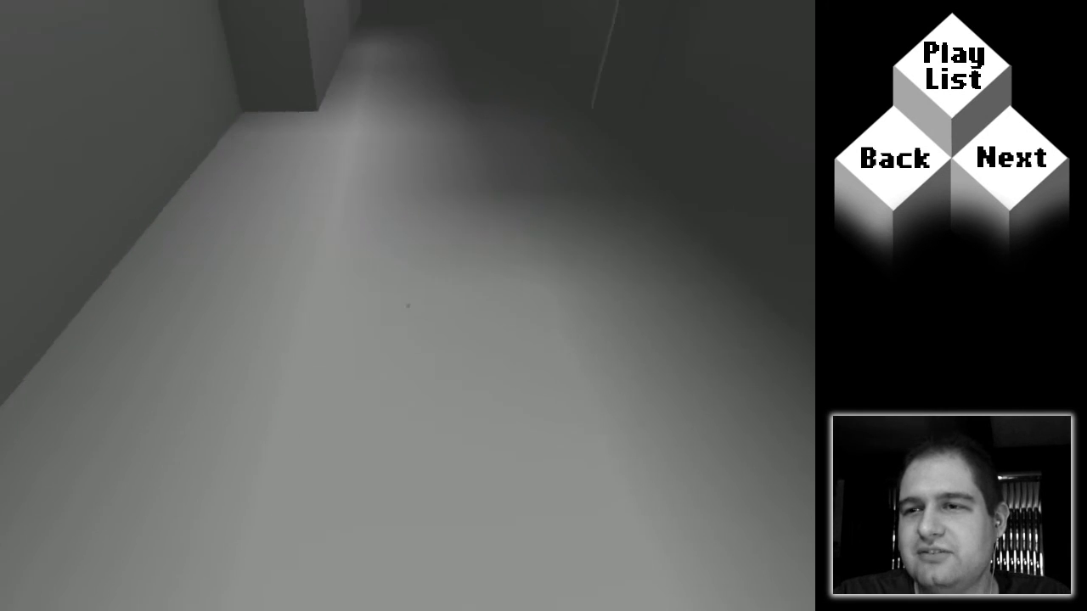
key("w")
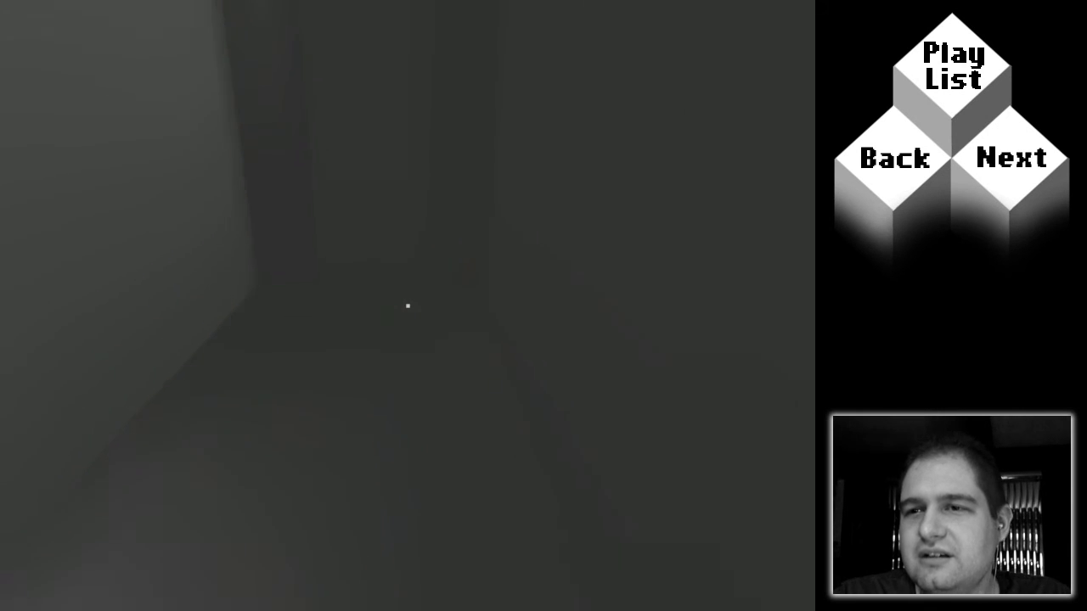
key("w")
key("d")
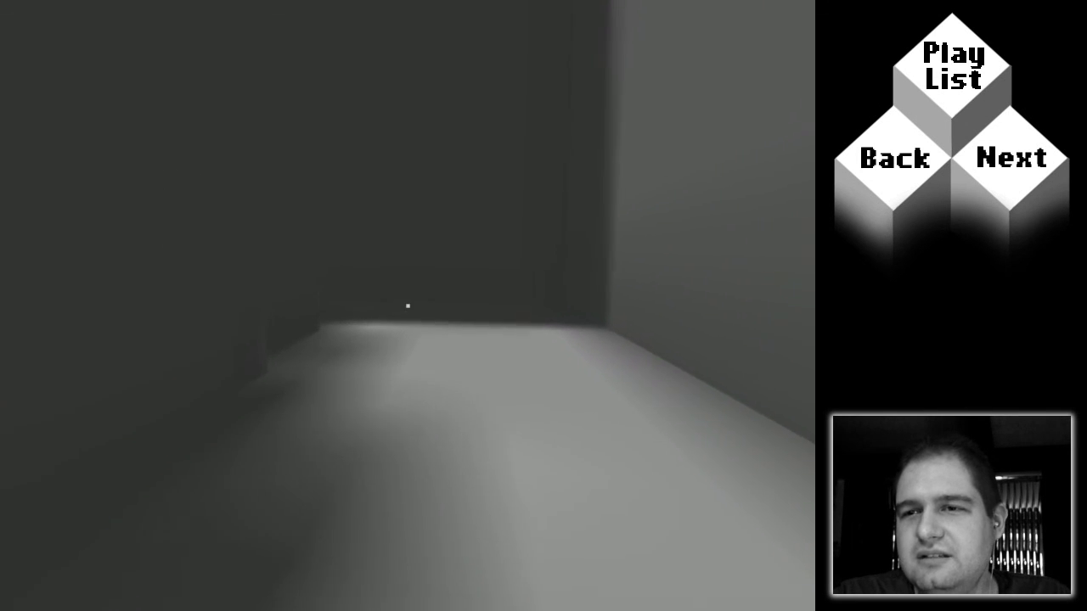
key("a")
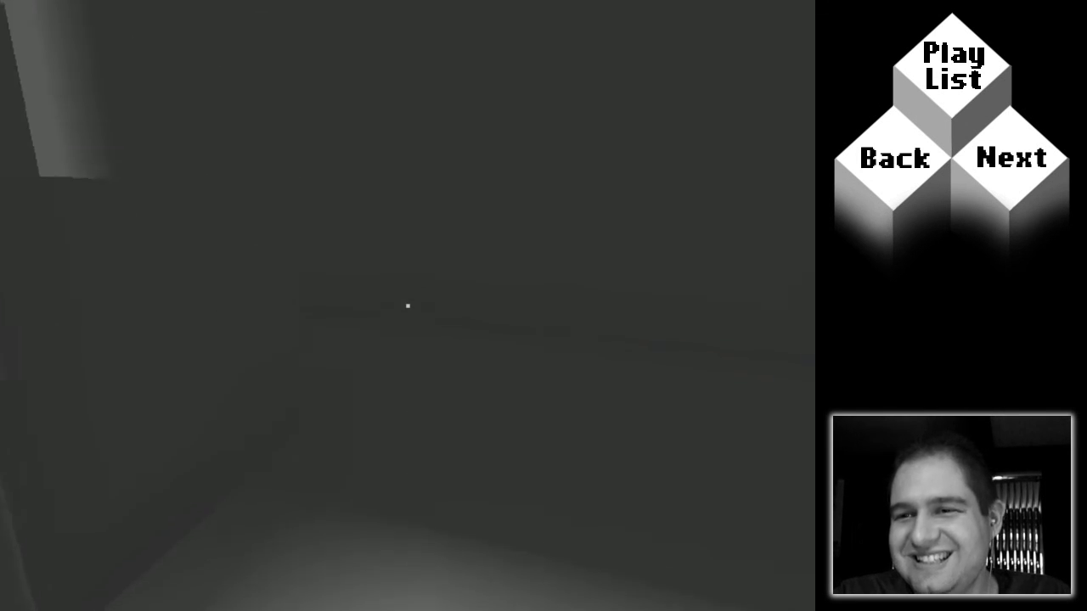
key("a")
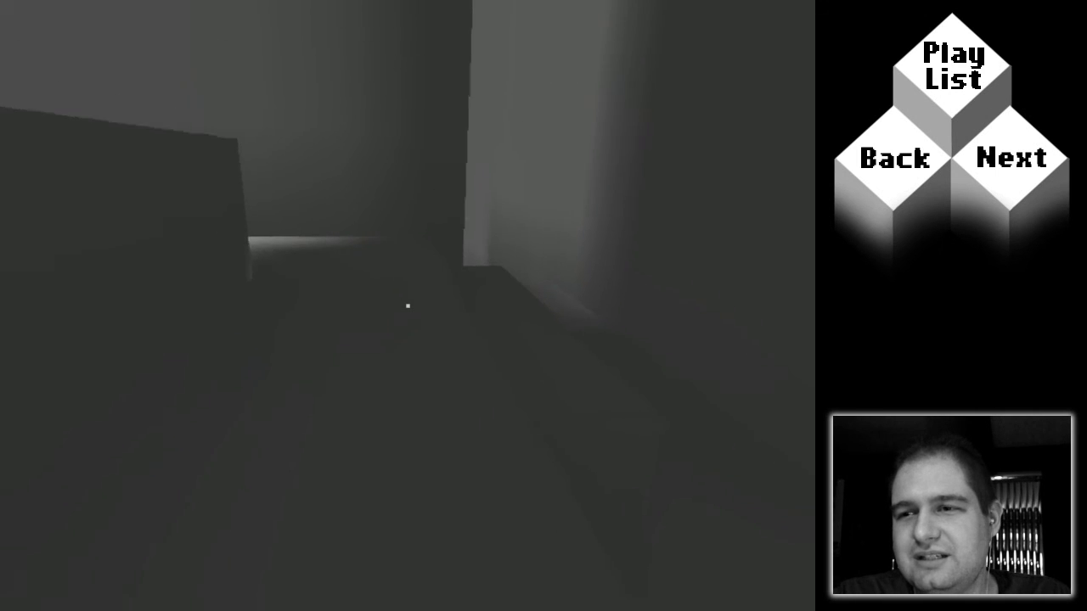
key("w")
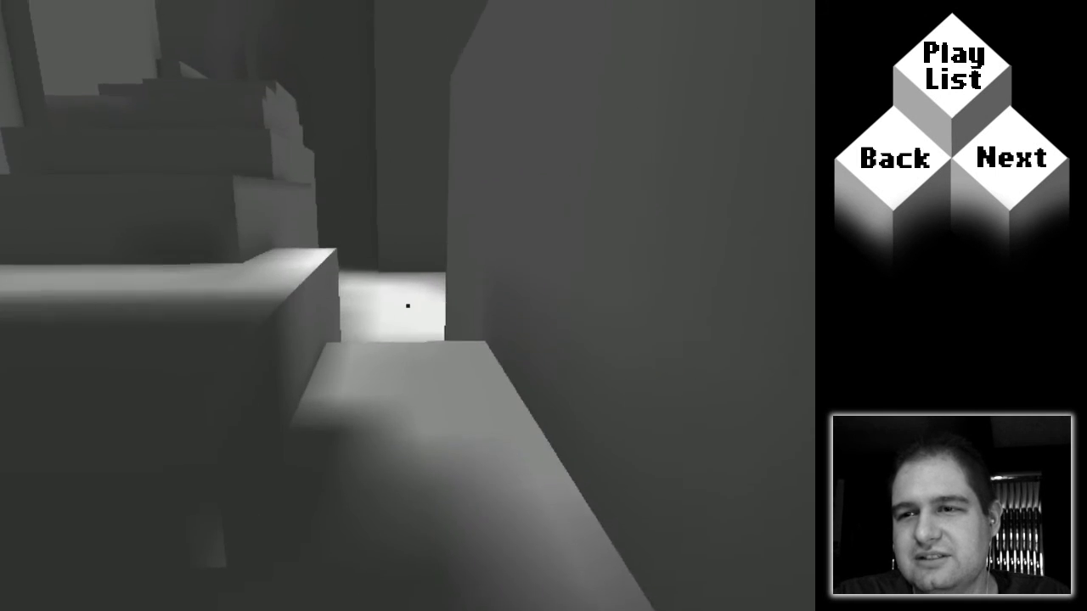
key("w")
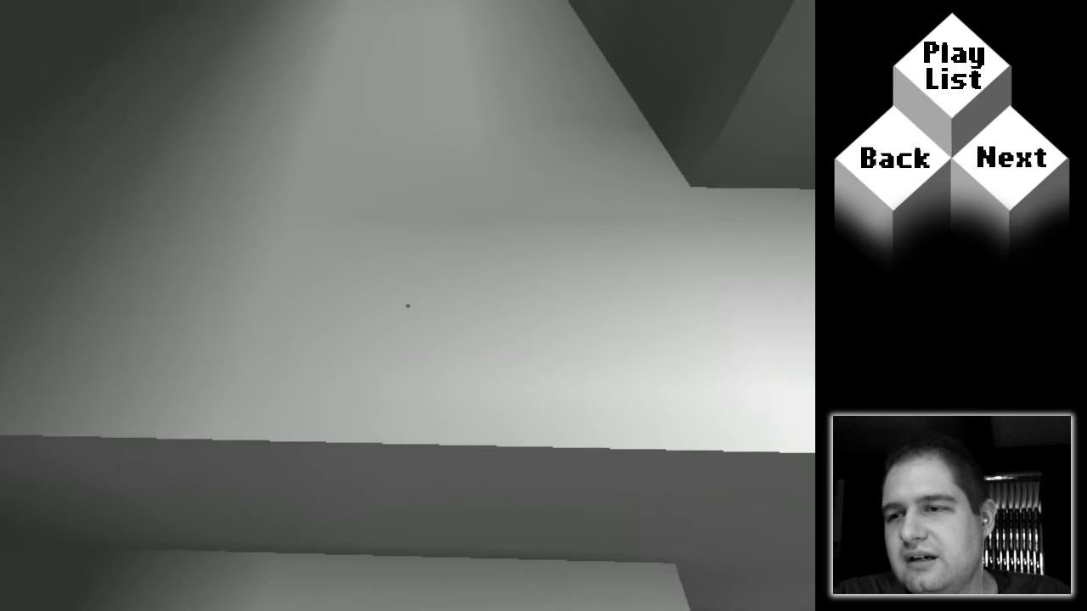
key("w")
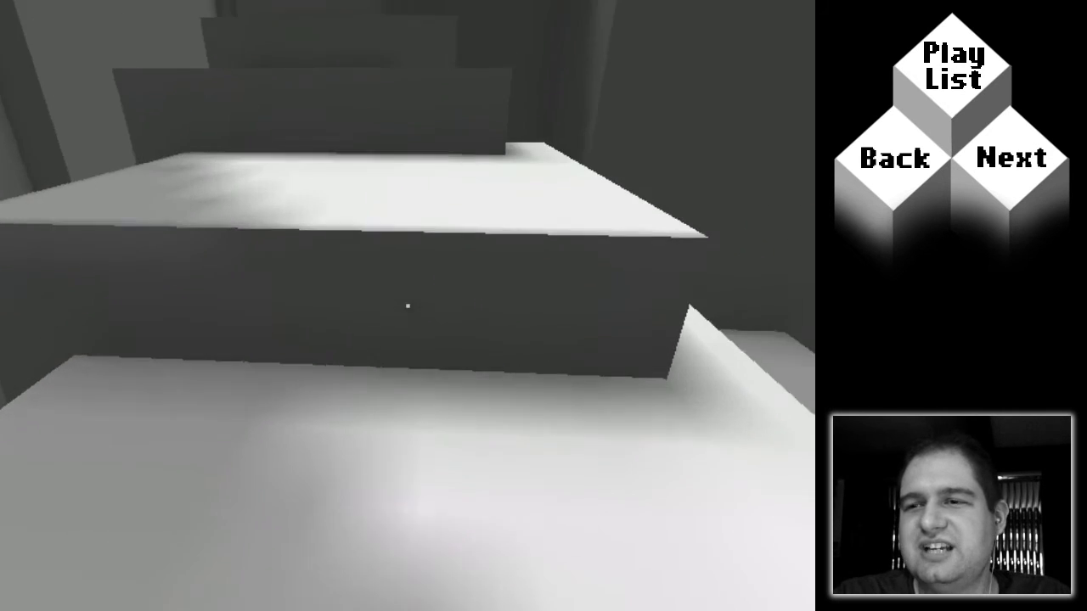
key("w")
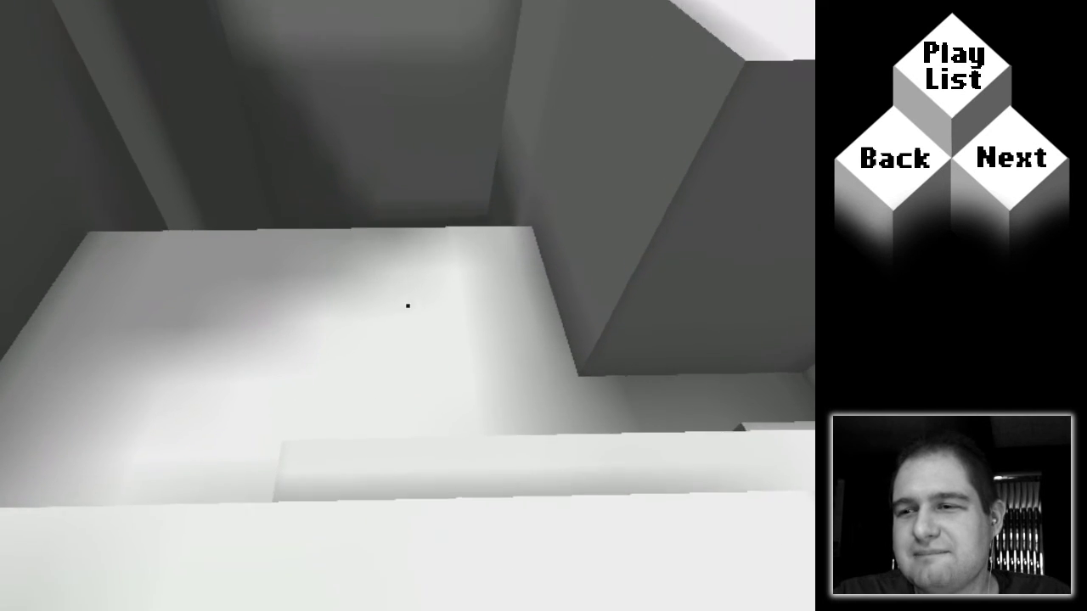
key("w")
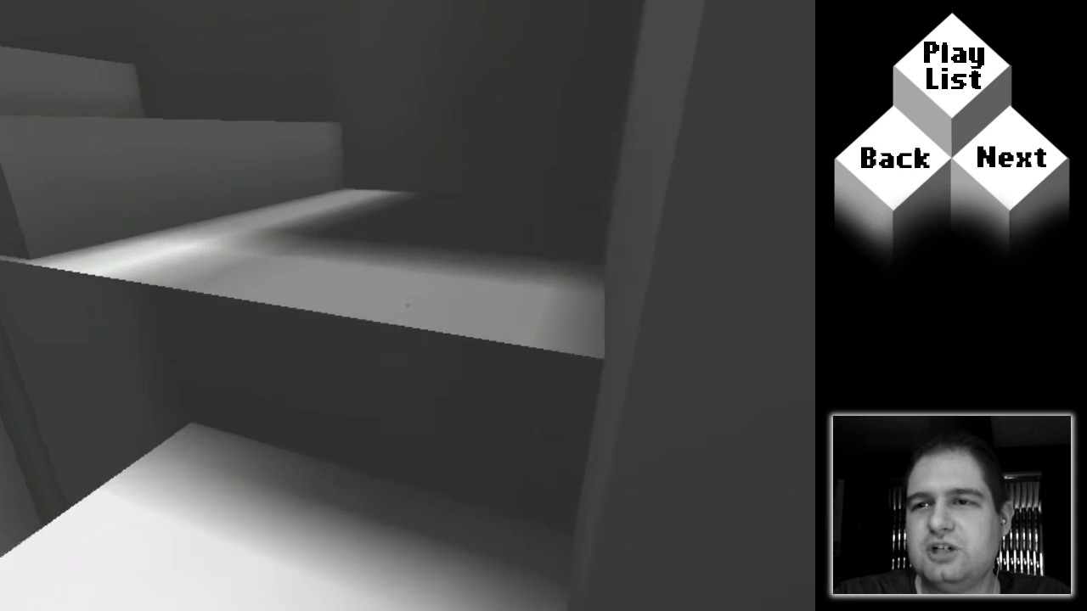
key("w")
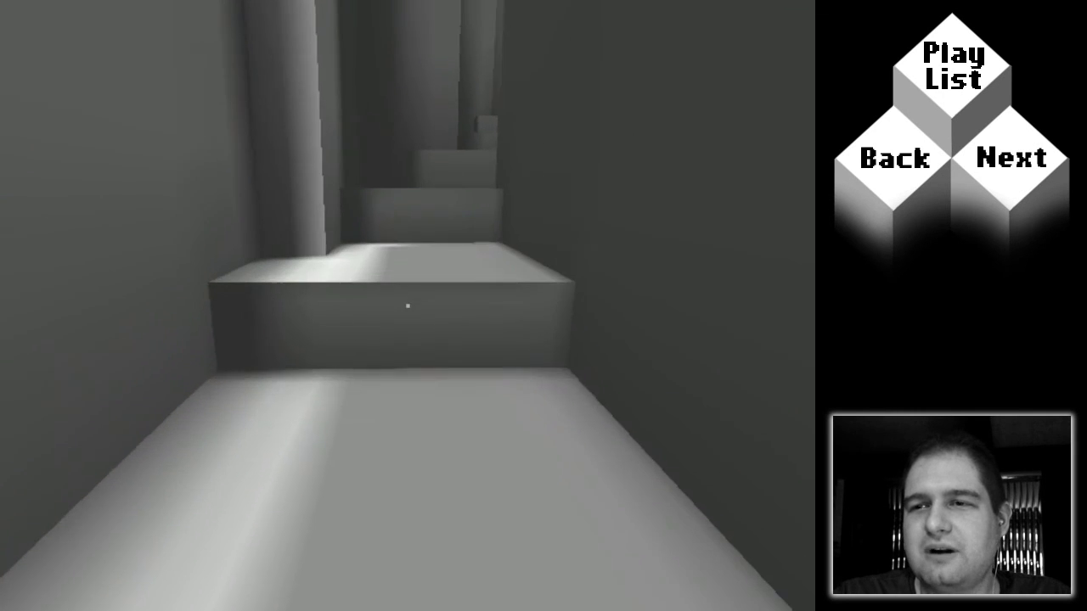
key("w")
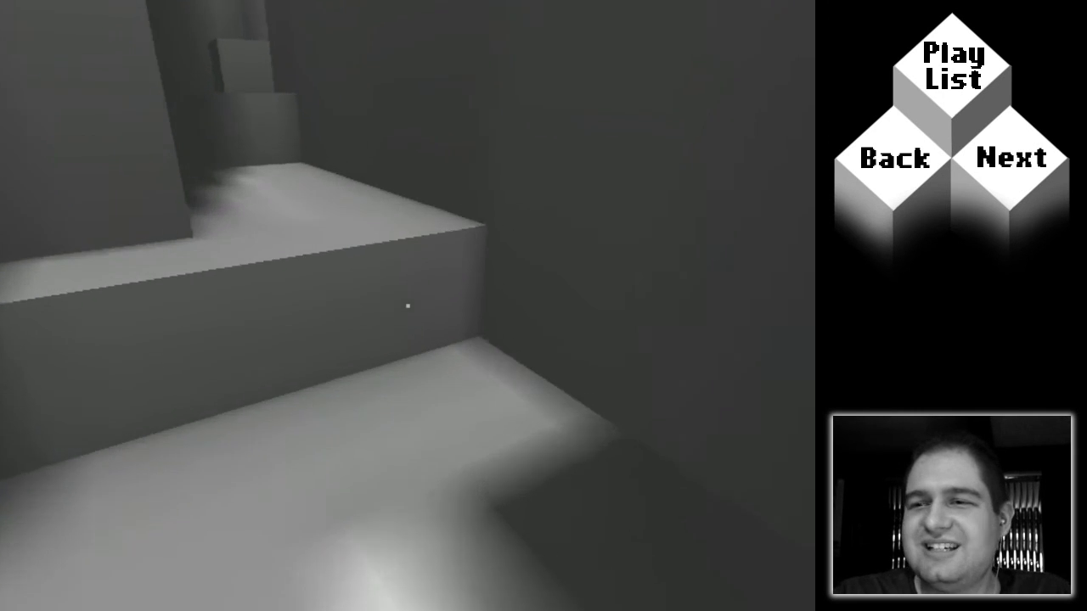
key("w")
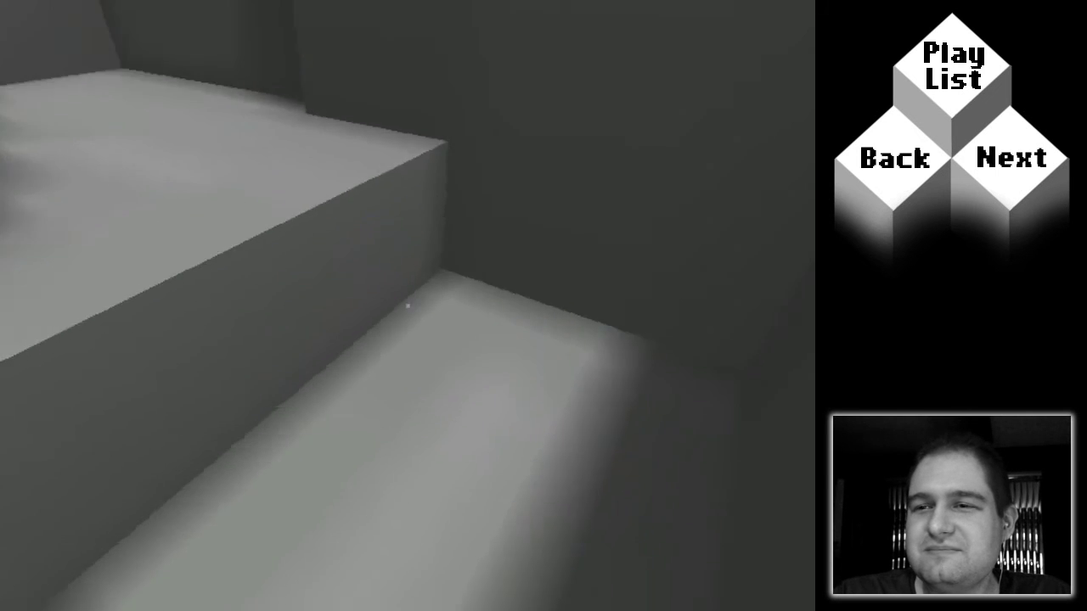
key("w")
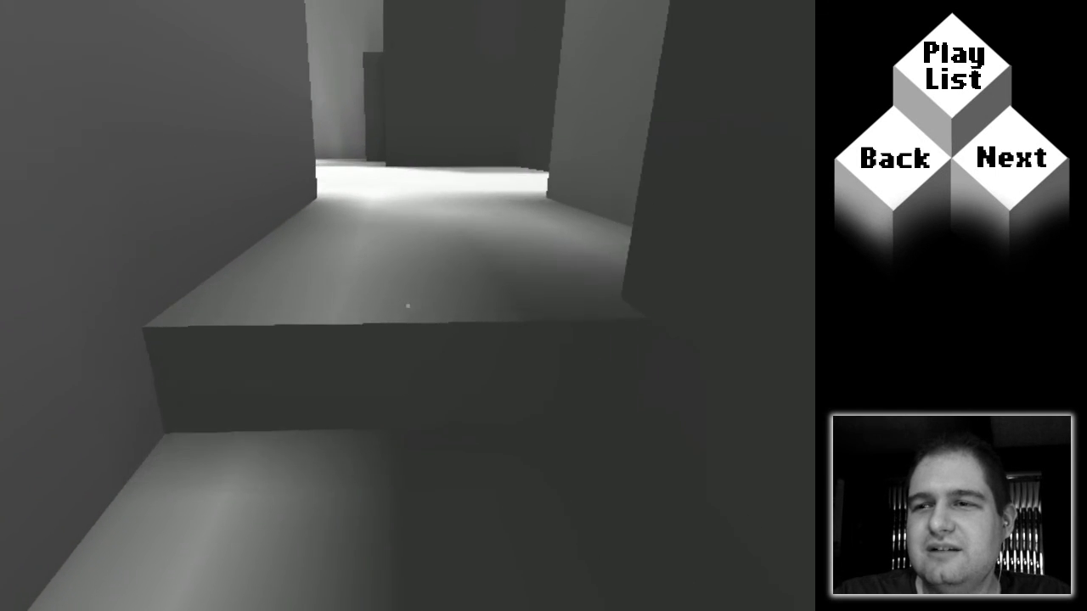
key("w")
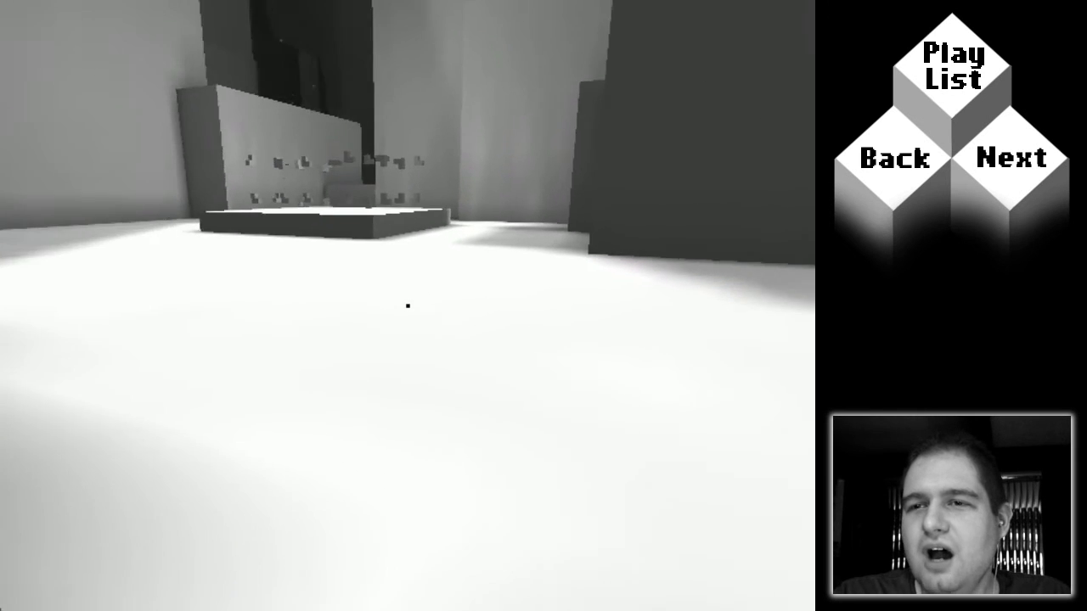
key("w")
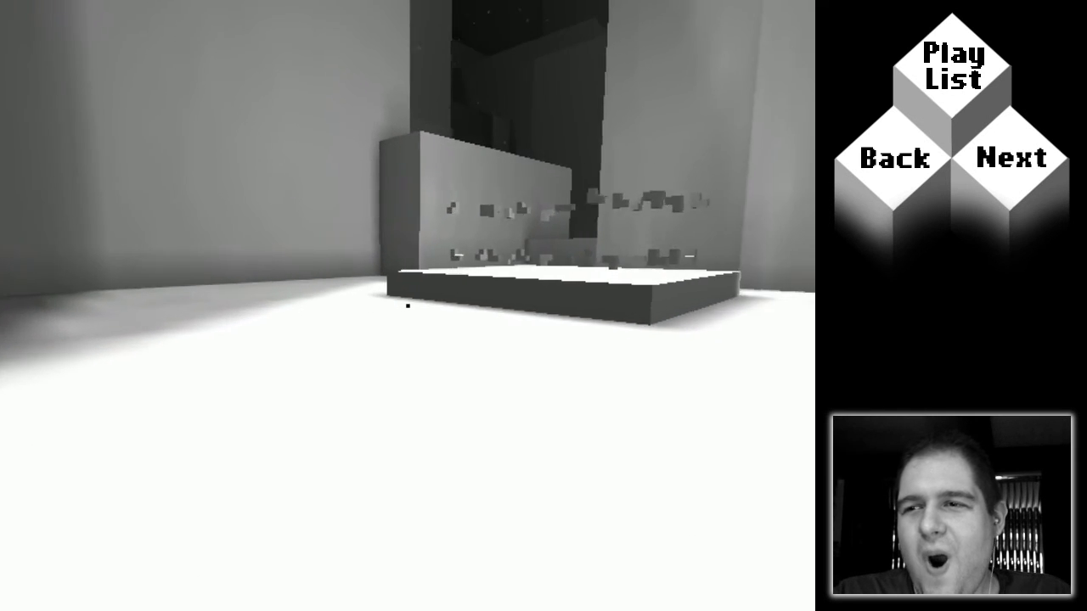
key("w")
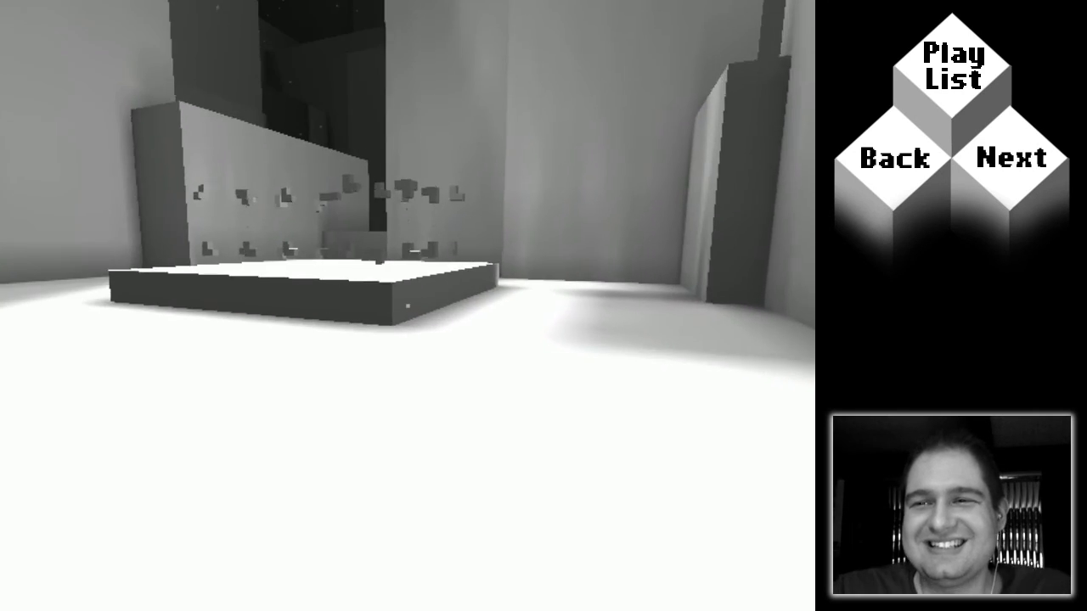
key("space")
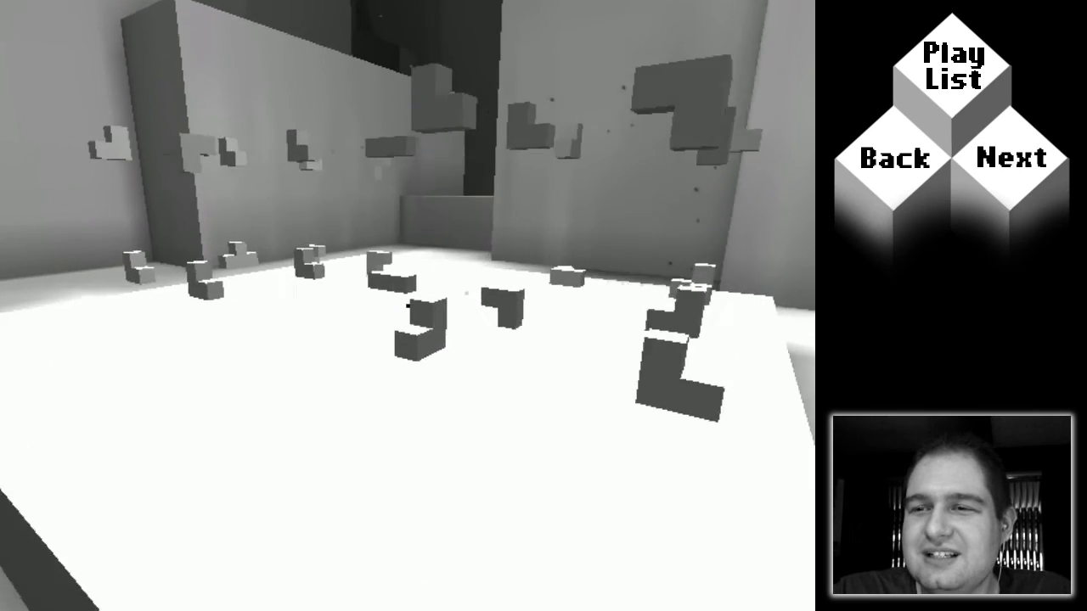